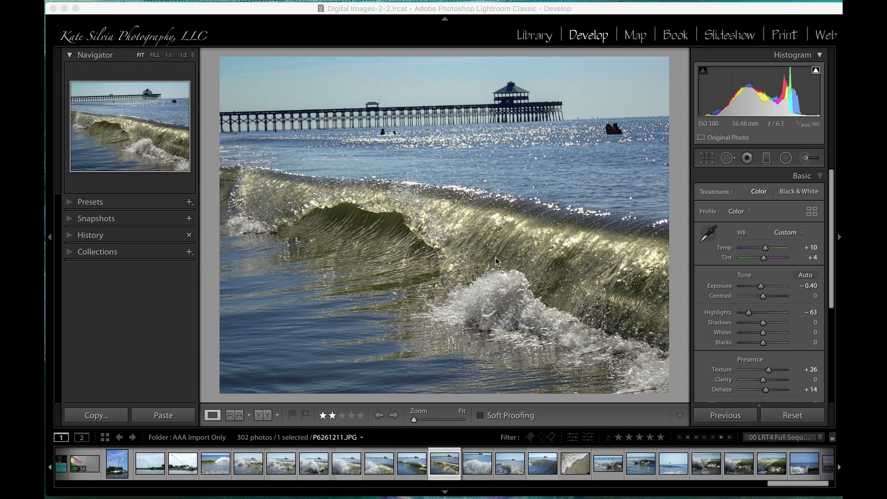
# - Go to the Library grid, then return to Develop with the Crop & Straighten tool (R)
pyautogui.click(536, 36)
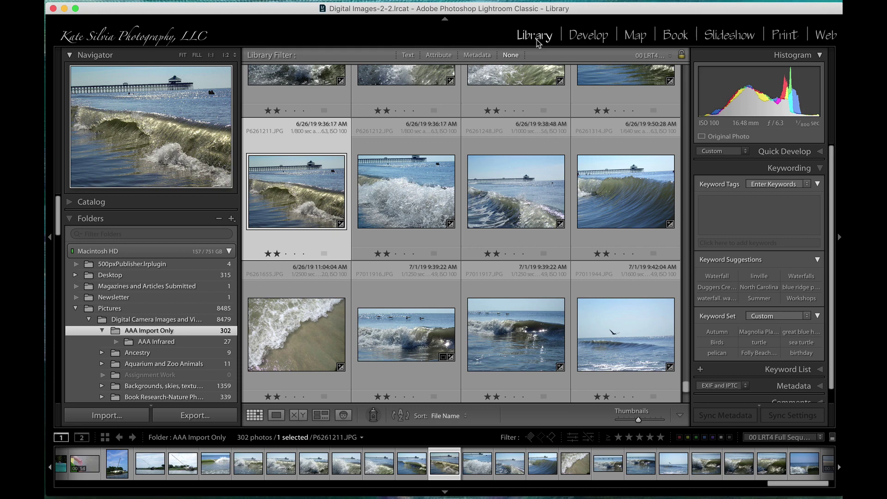
pyautogui.press('r')
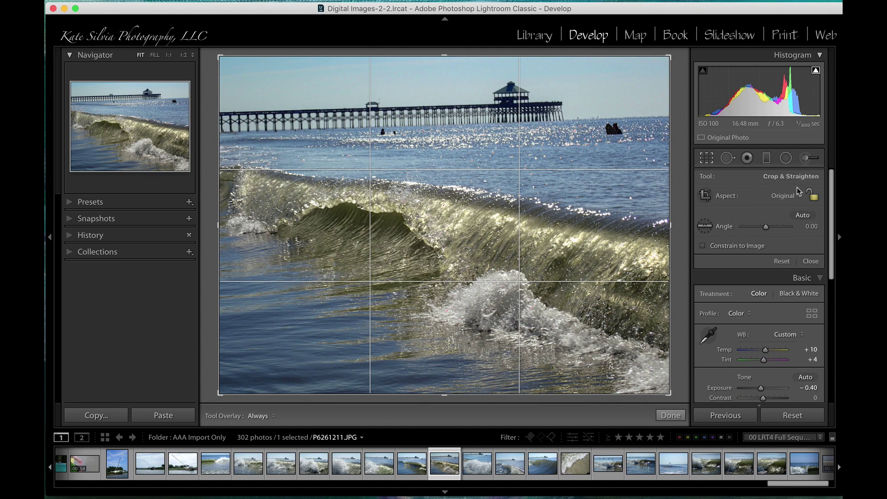
# - Auto-straighten the wave-and-pier photo to a 1.61 angle
pyautogui.click(804, 215)
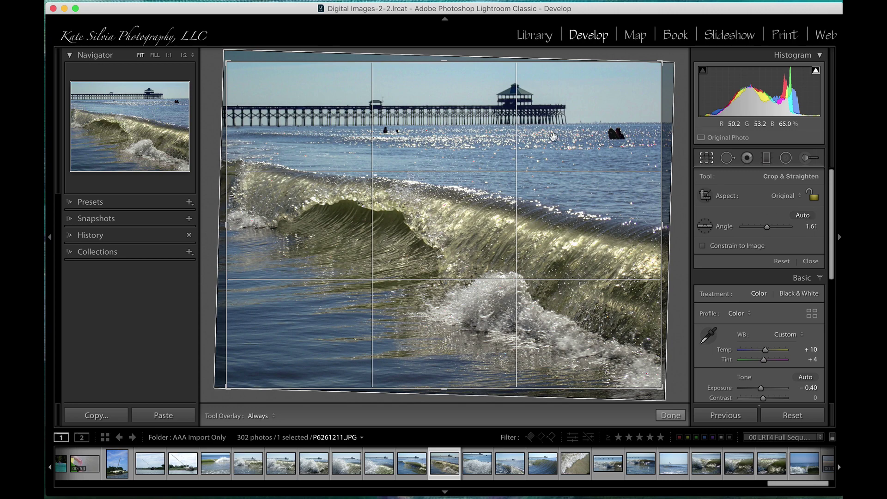
pyautogui.moveTo(442, 61); pyautogui.dragTo(443, 90)
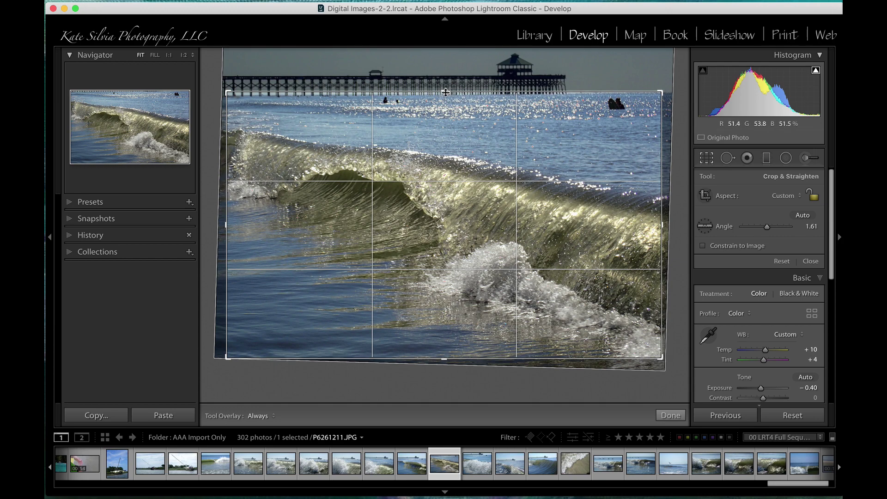
pyautogui.moveTo(445, 92); pyautogui.dragTo(447, 61)
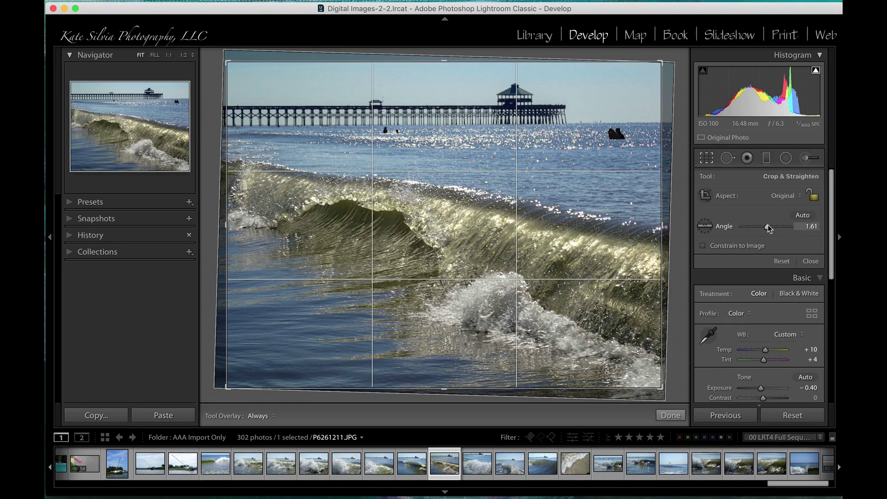
pyautogui.click(705, 227)
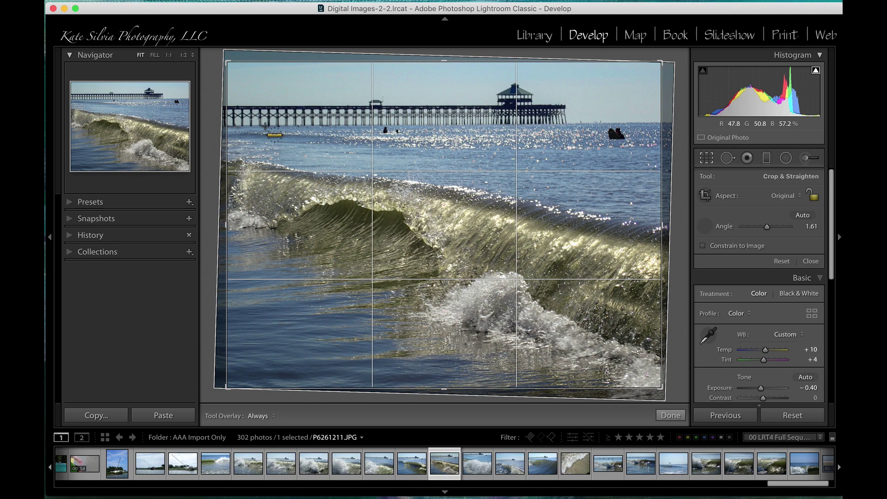
# - Try Straighten lines along the pier and horizon and a sky trim, then reset the angle to 0.00
pyautogui.moveTo(265, 125); pyautogui.dragTo(643, 150)
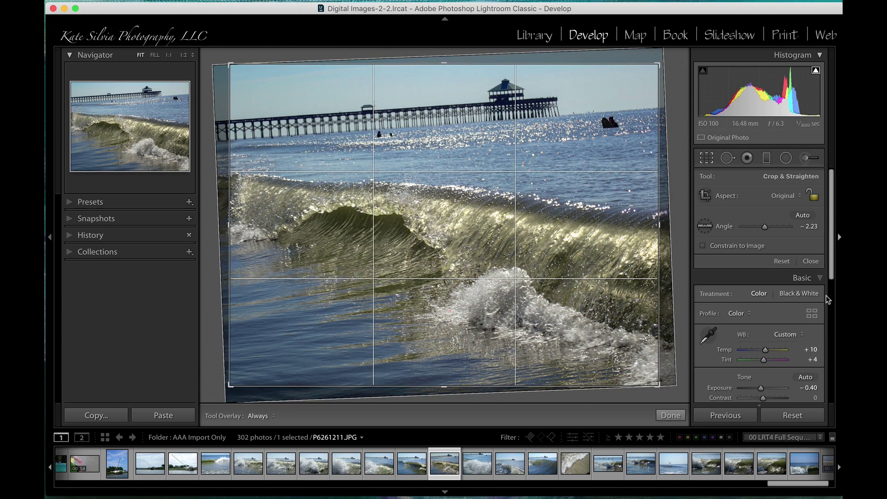
pyautogui.click(783, 262)
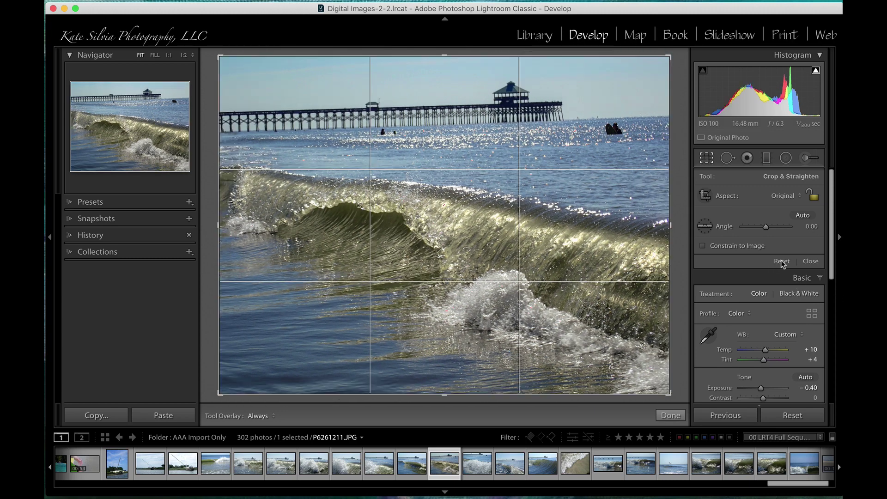
pyautogui.click(705, 226)
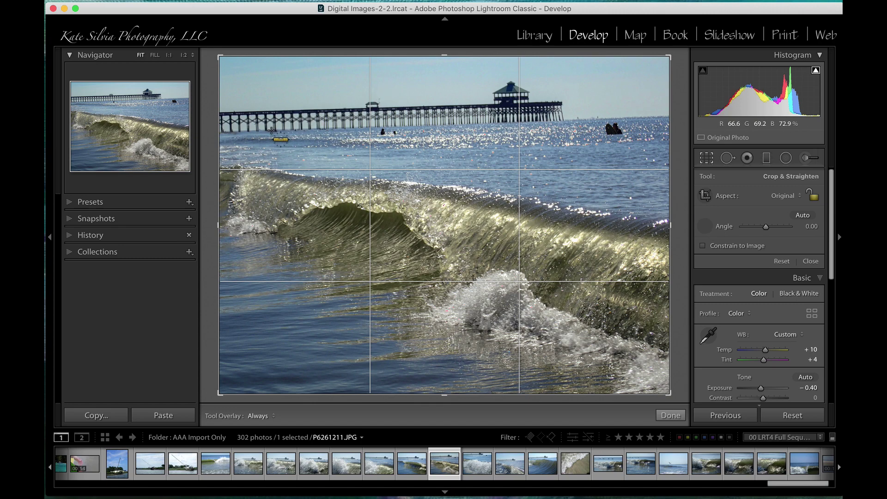
pyautogui.moveTo(278, 128); pyautogui.dragTo(629, 118)
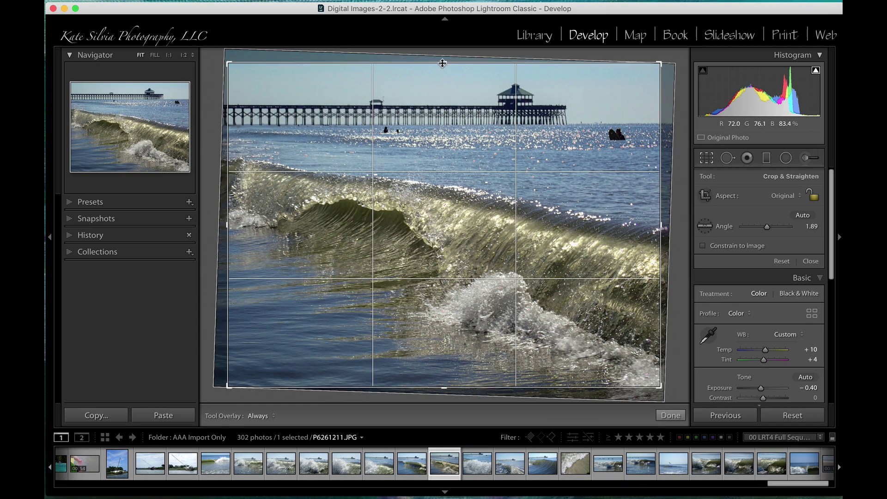
pyautogui.moveTo(443, 63)
pyautogui.mouseDown()
pyautogui.moveTo(447, 93)
pyautogui.moveTo(441, 53)
pyautogui.mouseUp()
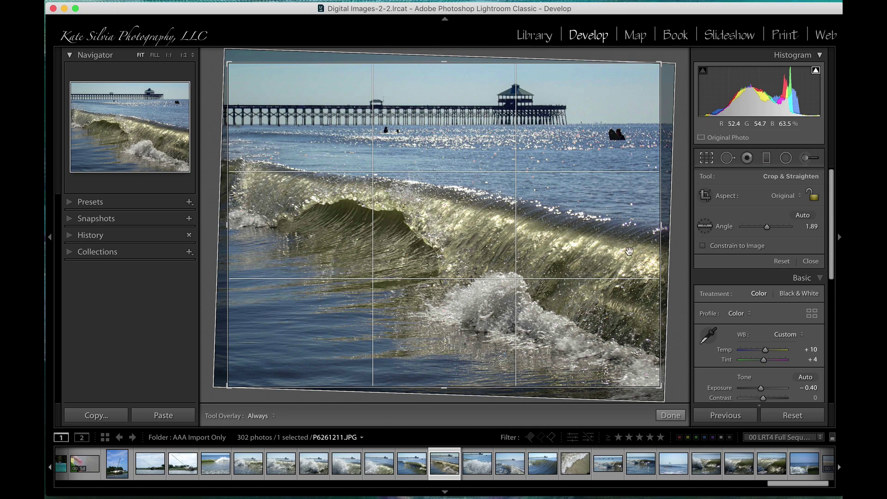
pyautogui.doubleClick(766, 226)
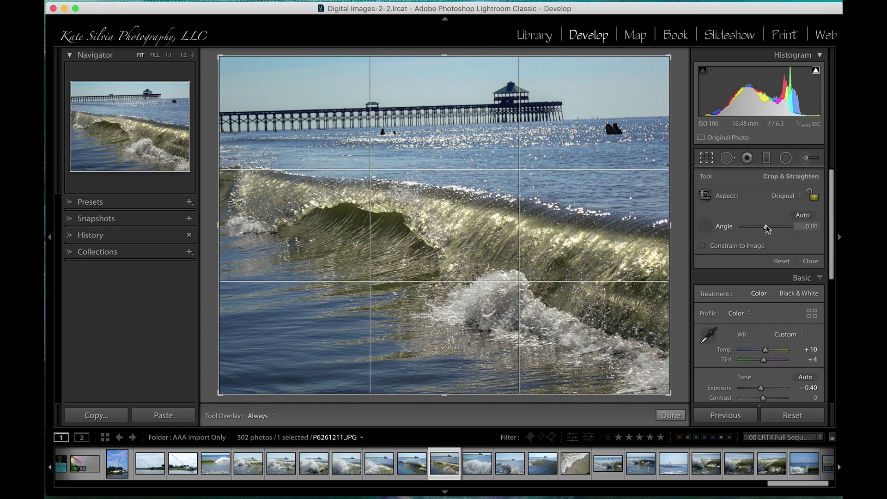
# - After testing the Angle slider, draw a Straighten line along the pier for a 1.88 tilt and apply it
pyautogui.moveTo(767, 228)
pyautogui.mouseDown()
pyautogui.moveTo(778, 227)
pyautogui.moveTo(768, 225)
pyautogui.mouseUp()
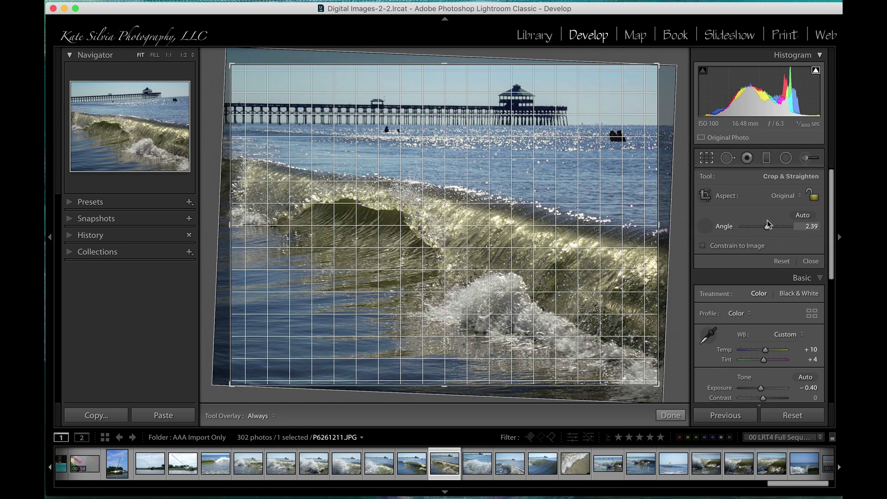
pyautogui.moveTo(768, 225); pyautogui.dragTo(769, 225)
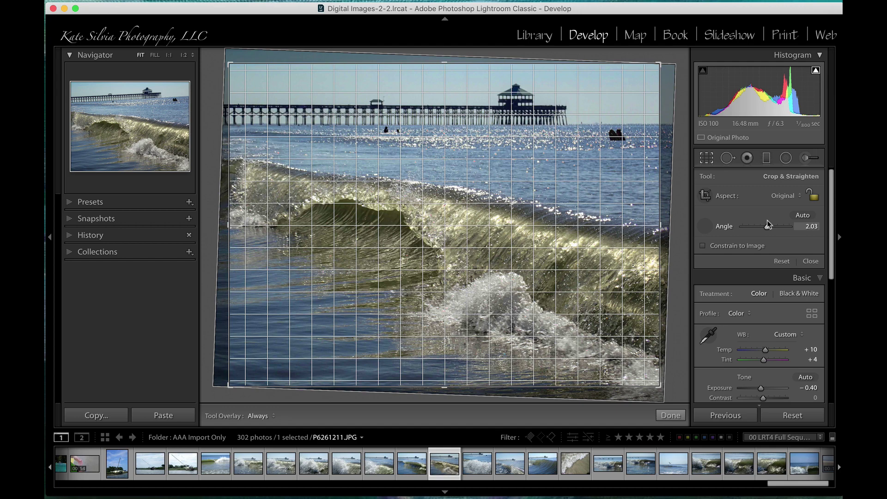
pyautogui.doubleClick(768, 225)
pyautogui.click(706, 227)
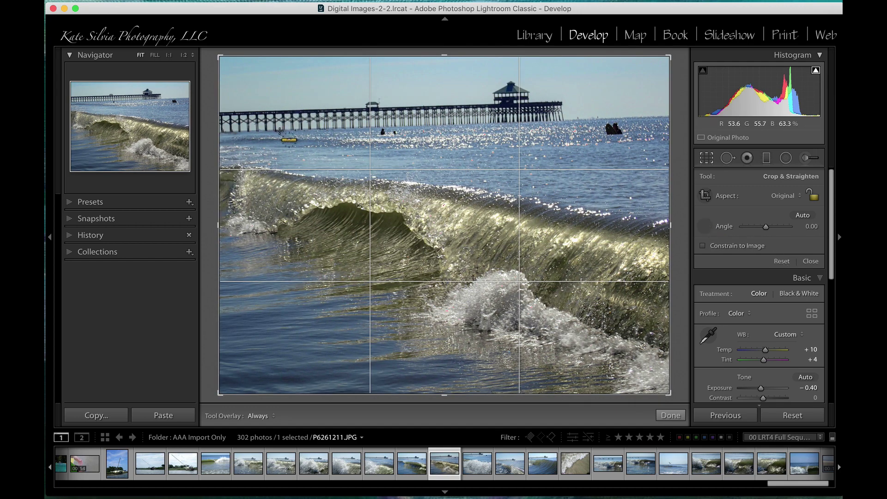
pyautogui.moveTo(279, 131); pyautogui.dragTo(625, 119)
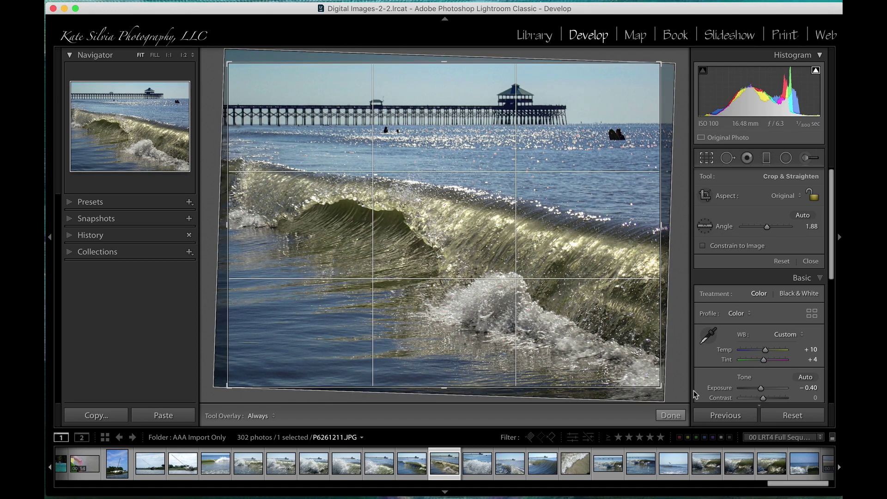
pyautogui.click(674, 417)
# - Reset the crop, then drag outside the crop frame to rotate the photo to -3.46
pyautogui.click(707, 157)
pyautogui.click(783, 262)
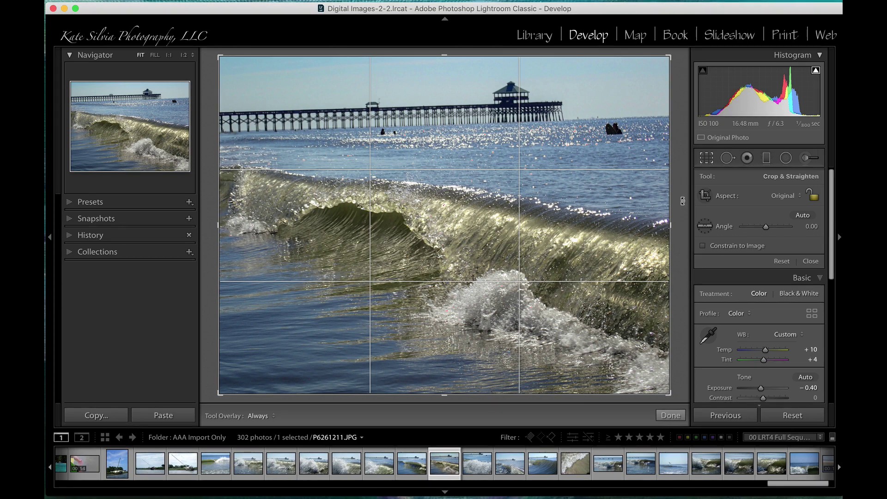
pyautogui.moveTo(683, 202)
pyautogui.mouseDown()
pyautogui.moveTo(683, 181)
pyautogui.moveTo(683, 206)
pyautogui.mouseUp()
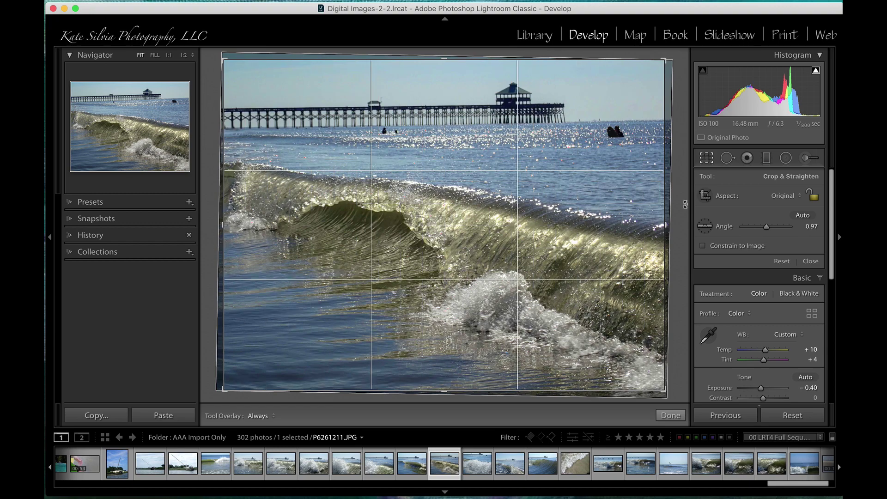
pyautogui.moveTo(453, 399)
pyautogui.mouseDown()
pyautogui.moveTo(480, 397)
pyautogui.moveTo(453, 397)
pyautogui.mouseUp()
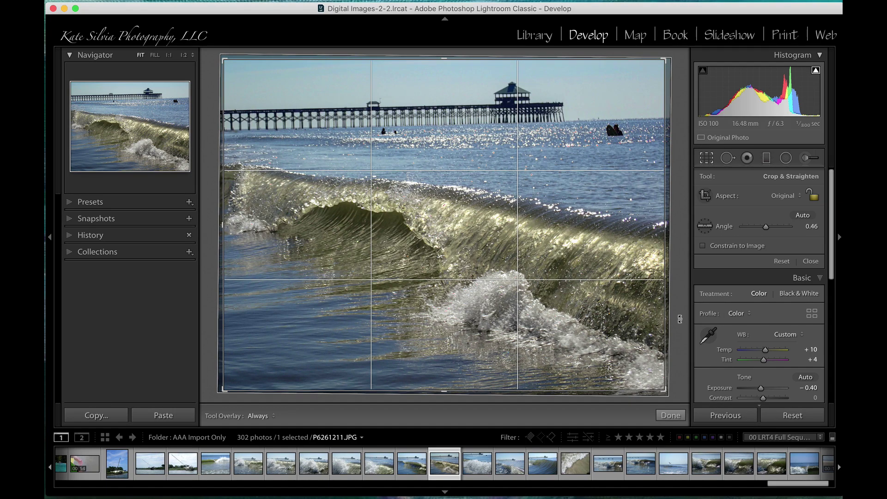
pyautogui.moveTo(680, 319); pyautogui.dragTo(669, 118)
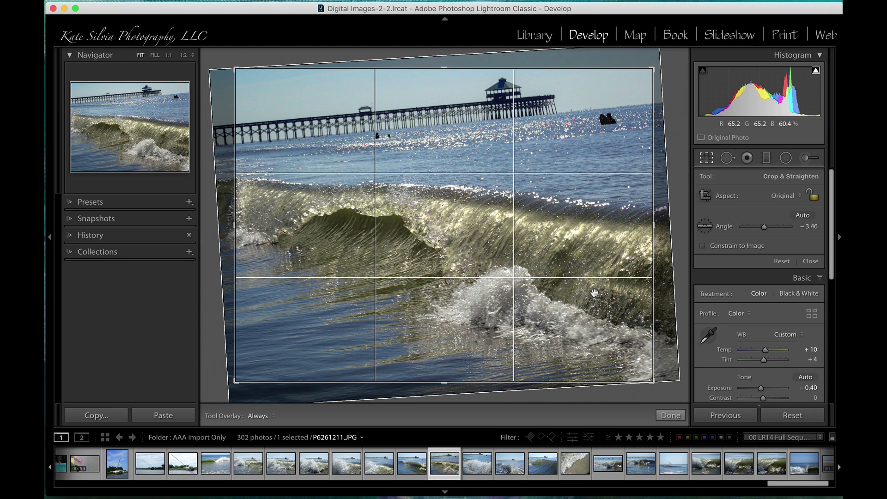
# - Apply the crop, reopen Crop & Straighten, and reset the photo to a 0.00 angle
pyautogui.click(671, 415)
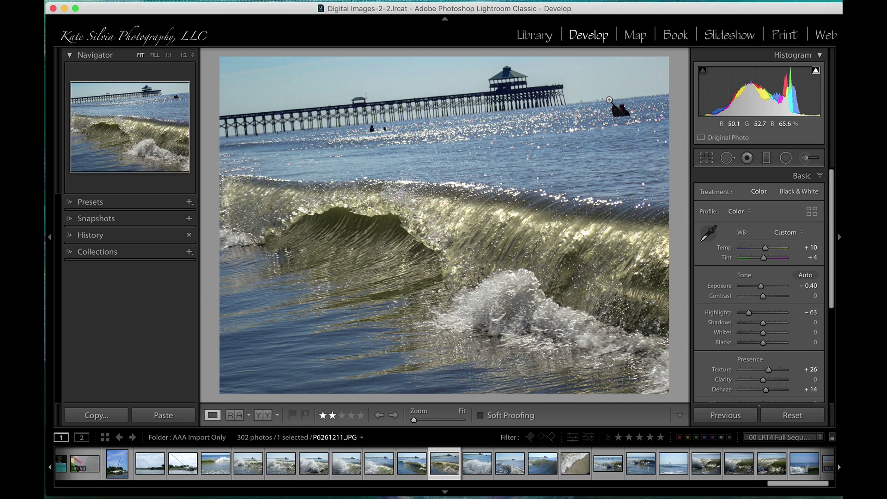
pyautogui.click(707, 158)
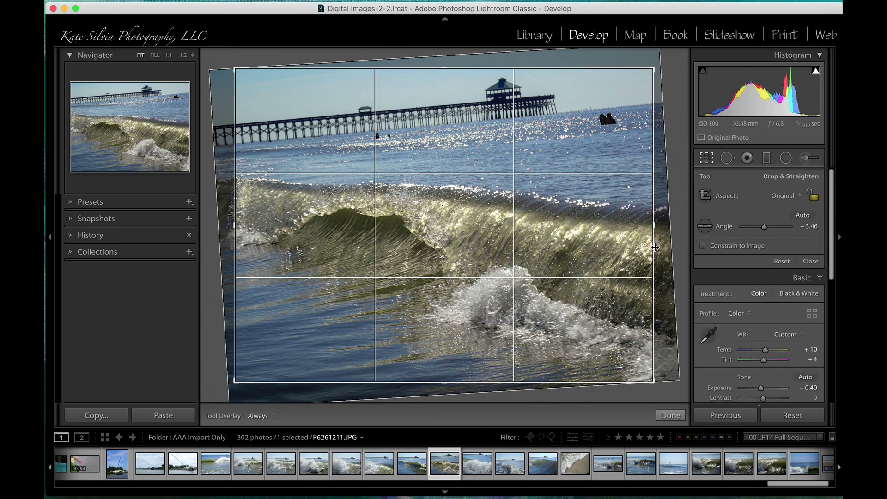
pyautogui.click(784, 261)
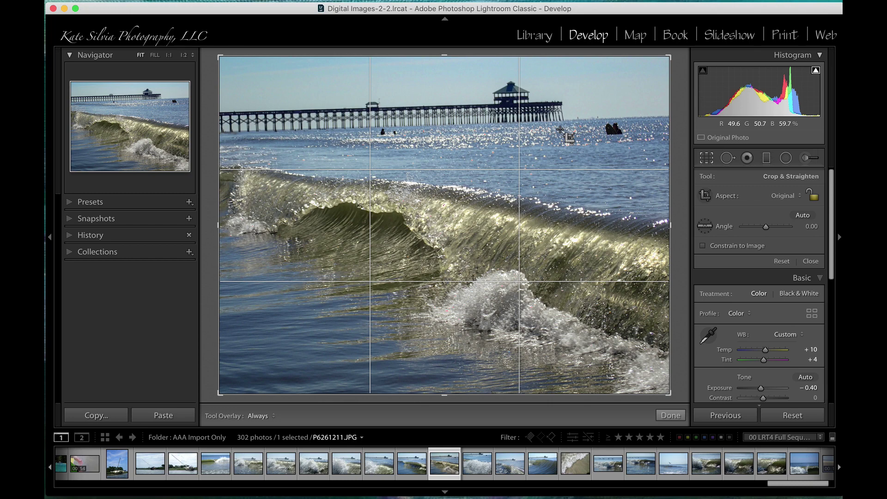
# - Rotate the photo to a 1.75 angle by dragging beside the crop frame's right edge
pyautogui.moveTo(674, 220); pyautogui.dragTo(676, 227)
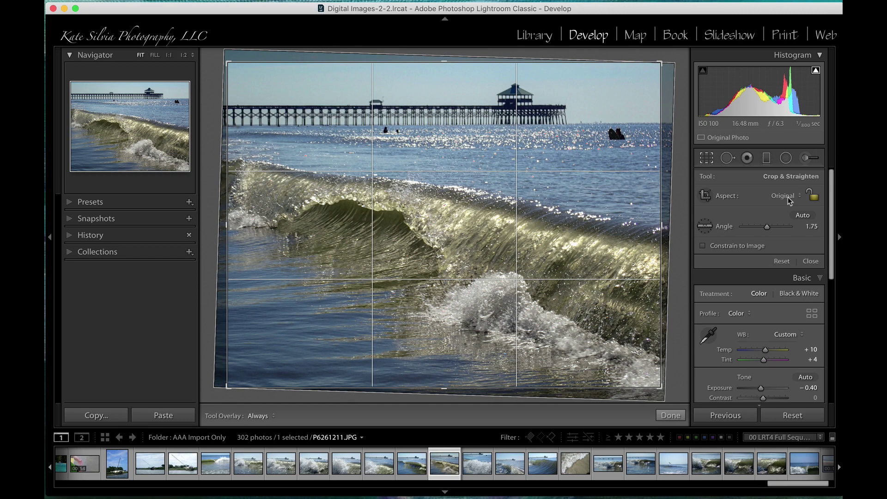
# - Draw a trial crop around the wave and pier, then reset to 0.00 and lock the aspect ratio
pyautogui.click(706, 197)
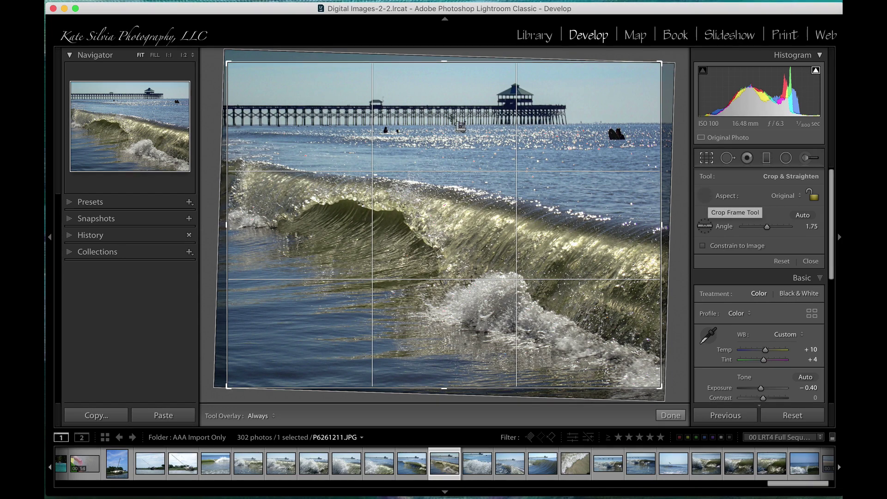
pyautogui.moveTo(249, 88); pyautogui.dragTo(545, 352)
pyautogui.moveTo(621, 357); pyautogui.dragTo(642, 335)
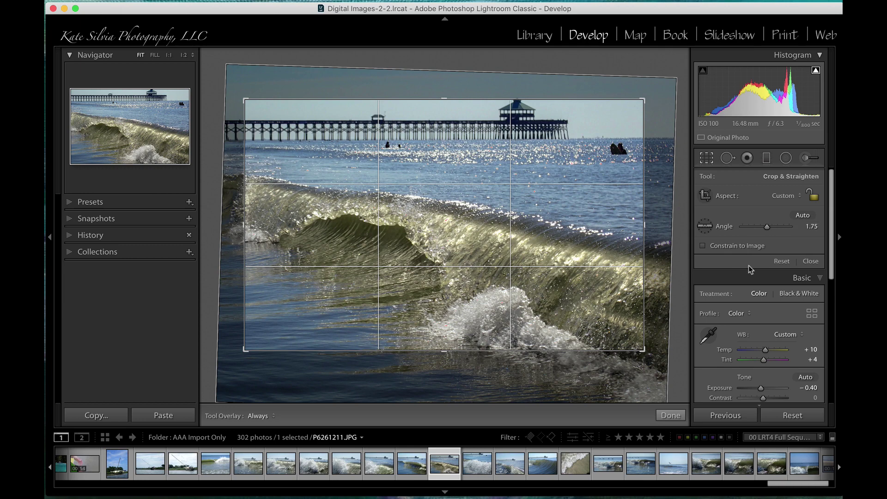
pyautogui.click(782, 262)
pyautogui.click(812, 197)
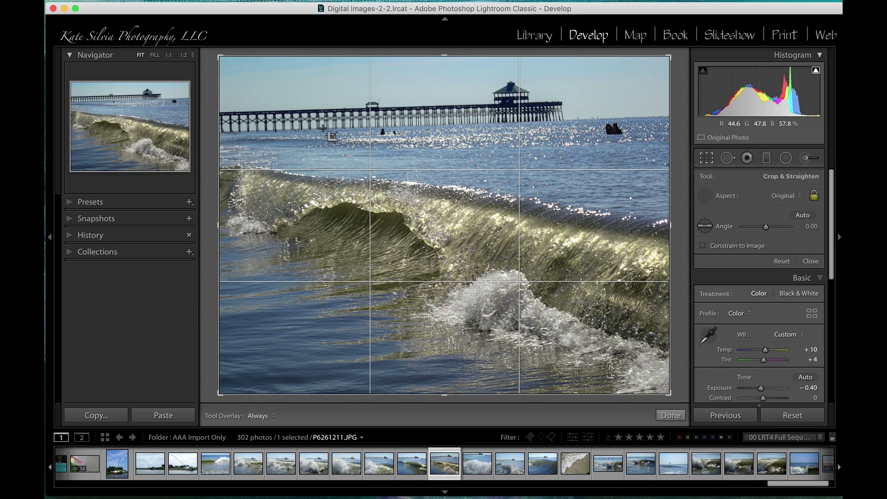
pyautogui.moveTo(253, 86); pyautogui.dragTo(636, 363)
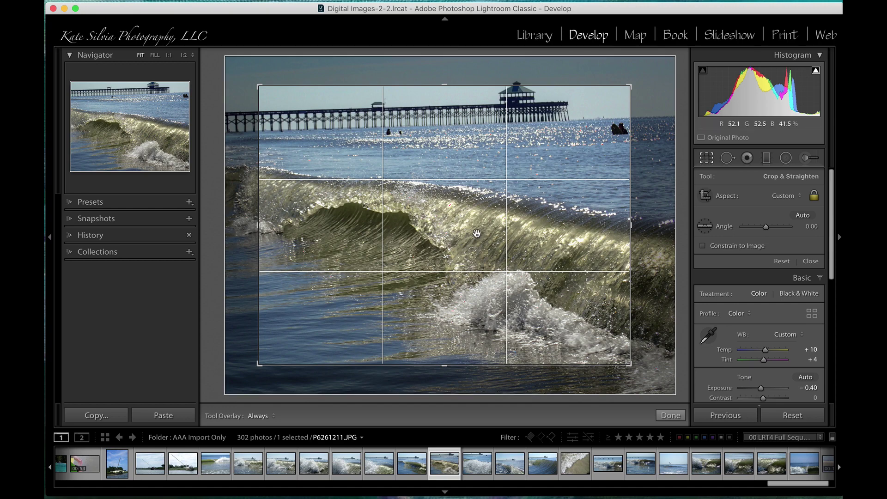
pyautogui.click(783, 261)
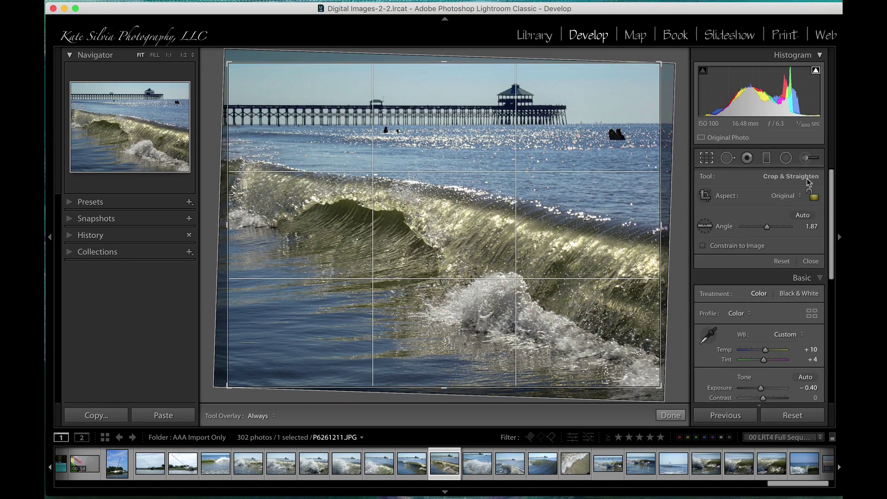
# - Try 1x1, 8.5x11 and 5x7, settle on 2 x 3 / 4 x 6, then enlarge and reframe the crop
pyautogui.click(798, 197)
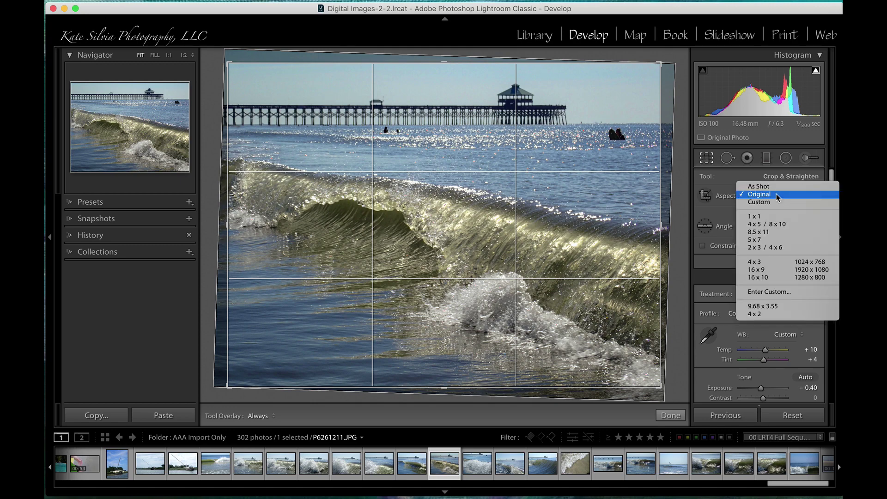
pyautogui.click(781, 216)
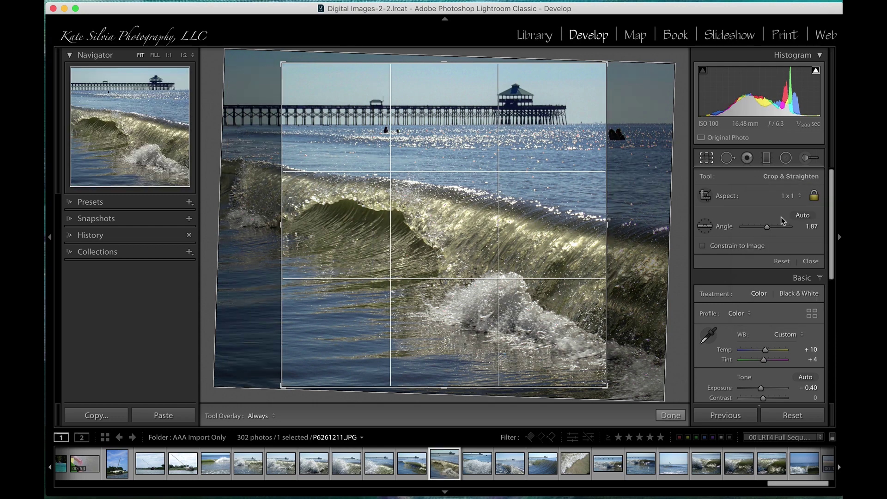
pyautogui.click(796, 197)
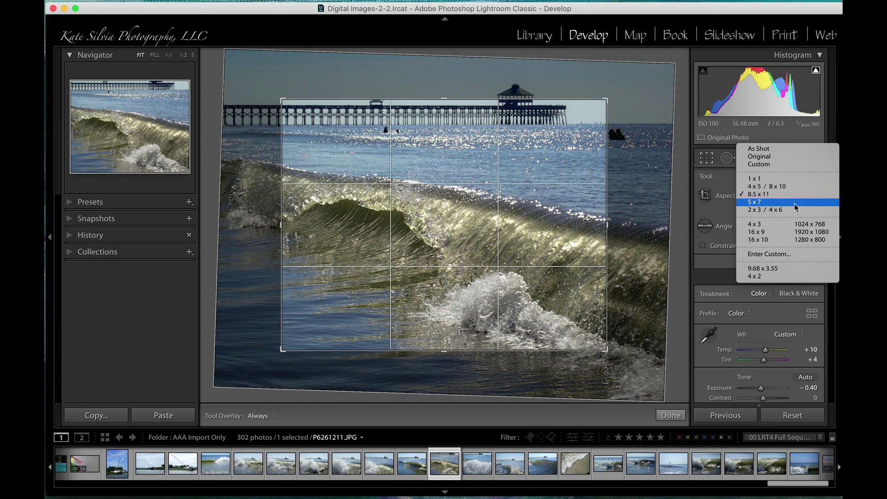
pyautogui.click(796, 206)
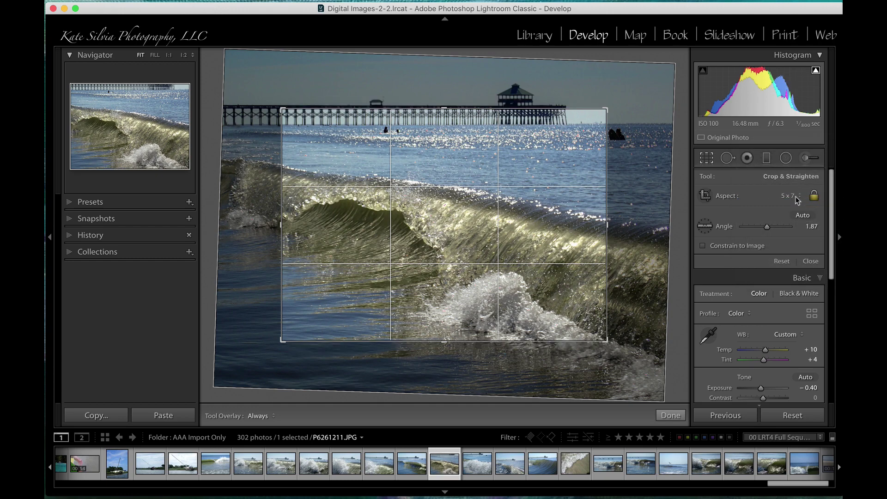
pyautogui.click(797, 199)
pyautogui.click(797, 204)
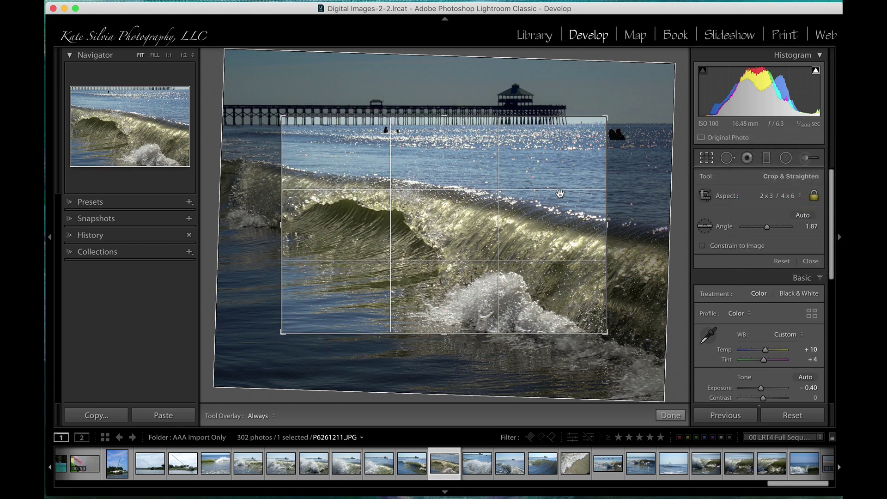
pyautogui.moveTo(607, 116); pyautogui.dragTo(660, 69)
pyautogui.moveTo(453, 194); pyautogui.dragTo(540, 217)
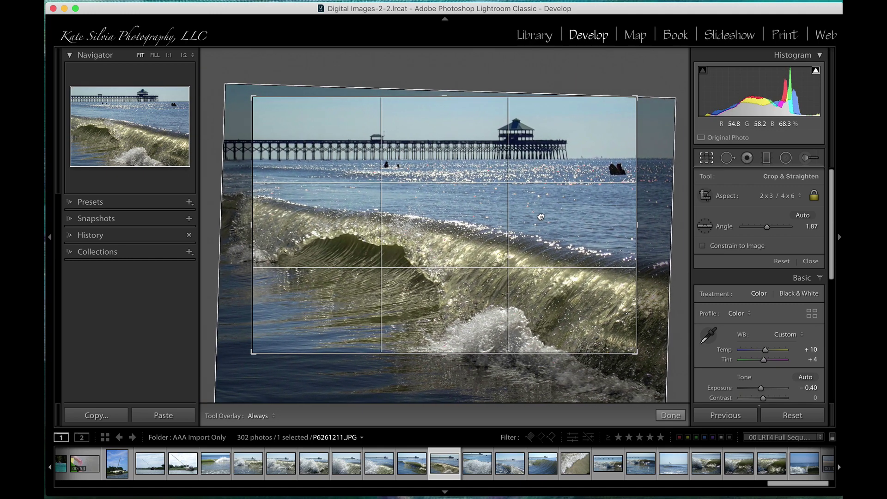
# - Switch the crop to 16 x 9 and shift the photo up beneath it
pyautogui.click(785, 196)
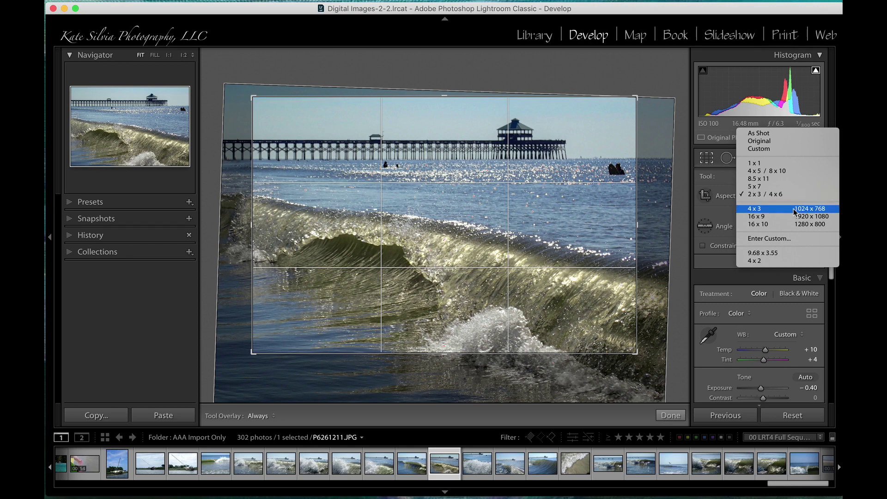
pyautogui.click(792, 217)
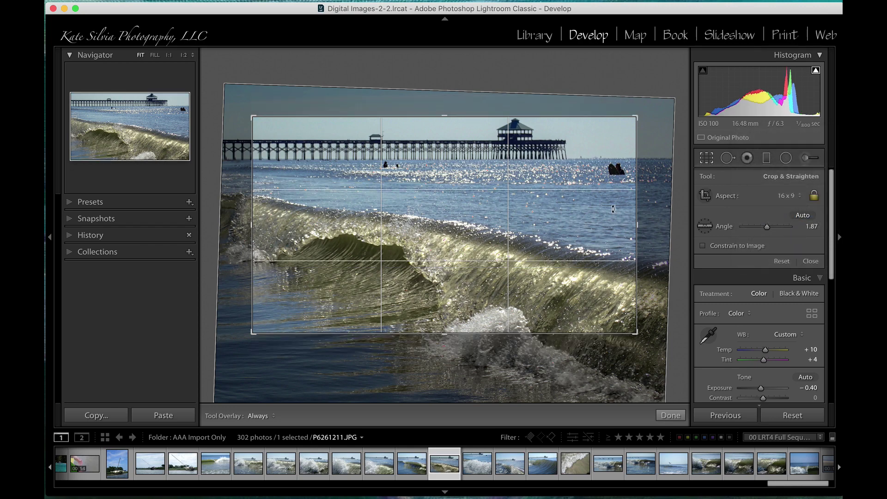
pyautogui.moveTo(536, 219)
pyautogui.mouseDown()
pyautogui.moveTo(531, 191)
pyautogui.moveTo(535, 215)
pyautogui.moveTo(524, 217)
pyautogui.mouseUp()
# - Set a custom 2 x 1 aspect ratio, enlarge the crop, and pan the photo to include the pier
pyautogui.click(787, 196)
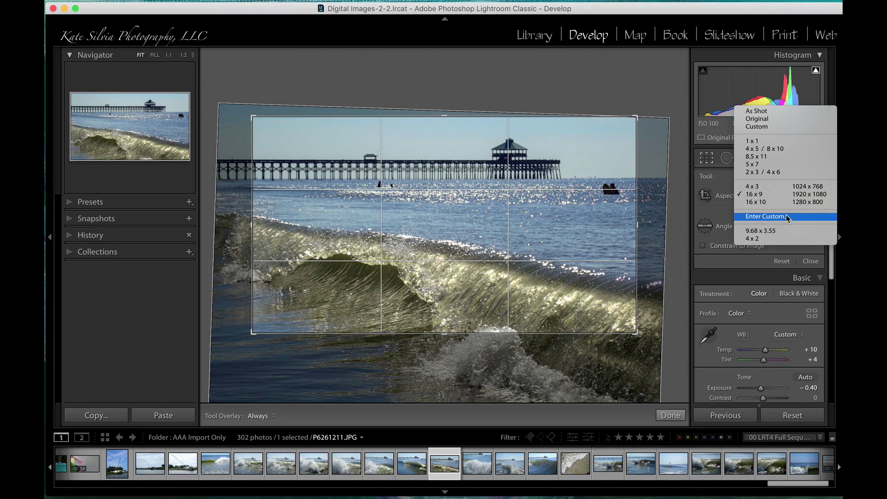
pyautogui.click(788, 217)
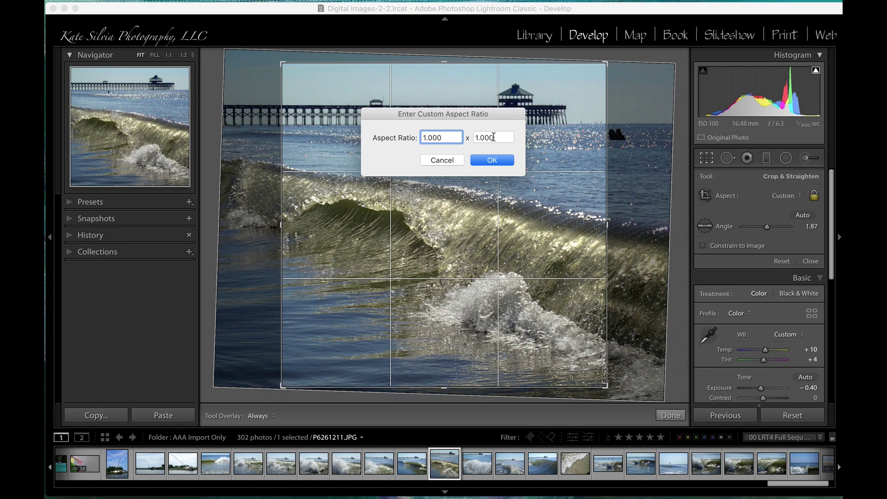
pyautogui.write('2')
pyautogui.click(499, 160)
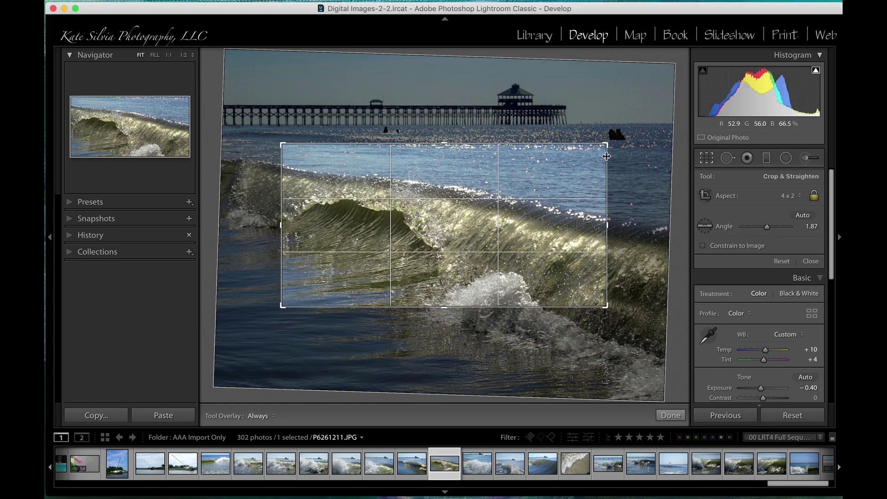
pyautogui.moveTo(606, 145); pyautogui.dragTo(667, 97)
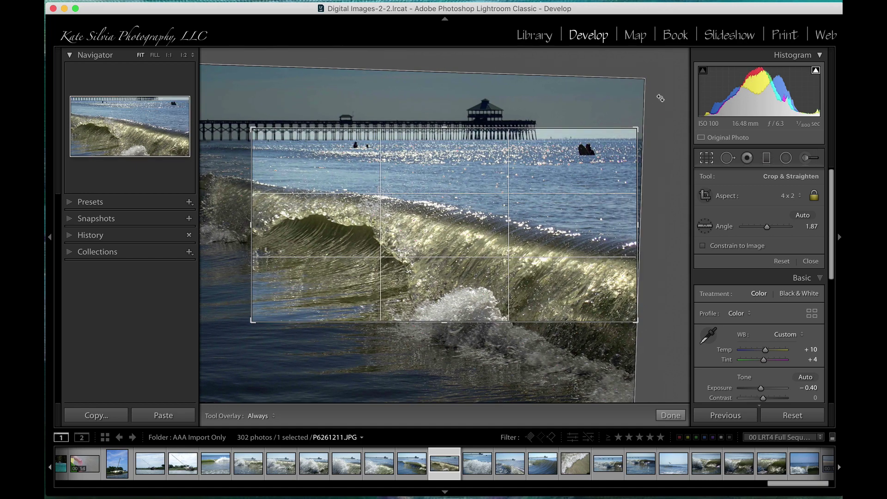
pyautogui.moveTo(509, 212); pyautogui.dragTo(569, 266)
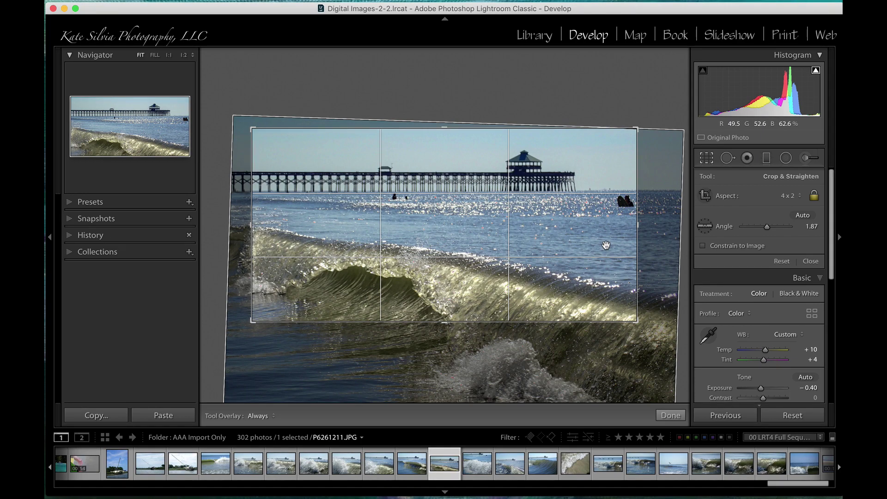
pyautogui.moveTo(552, 240); pyautogui.dragTo(526, 238)
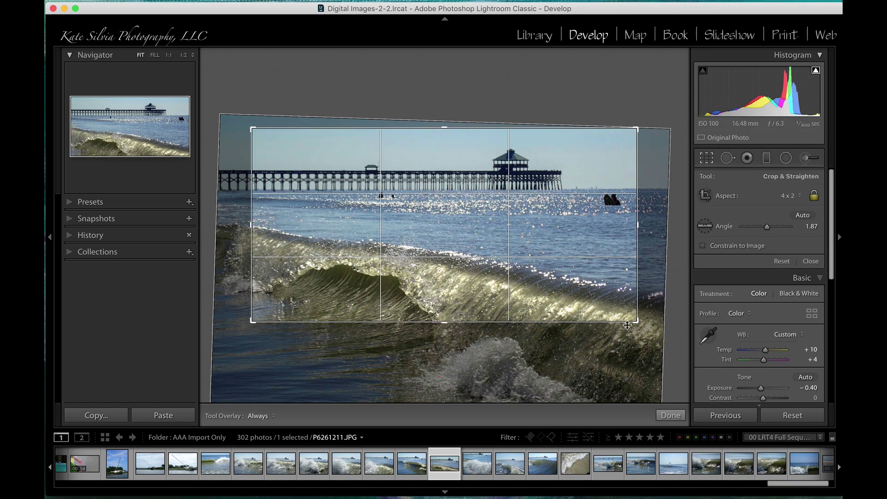
pyautogui.click(790, 195)
pyautogui.click(786, 67)
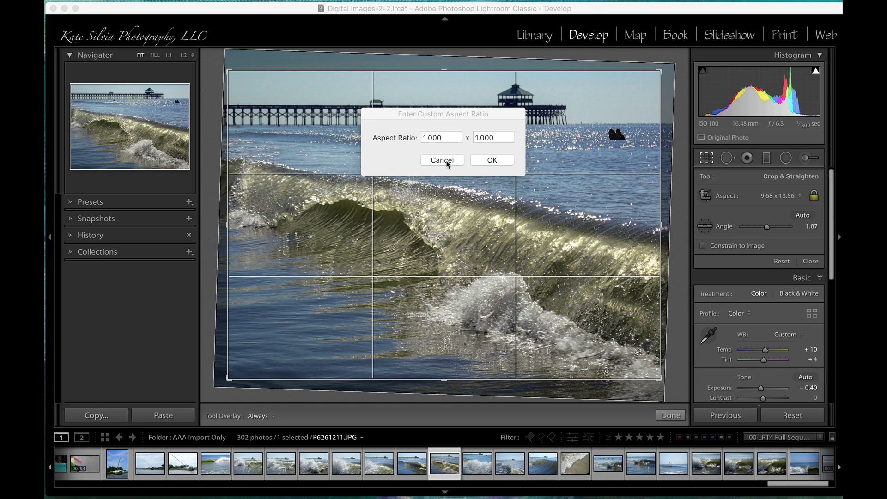
# - Enter 8.20 x 3.12 as the custom crop aspect ratio and confirm it
pyautogui.click(426, 137)
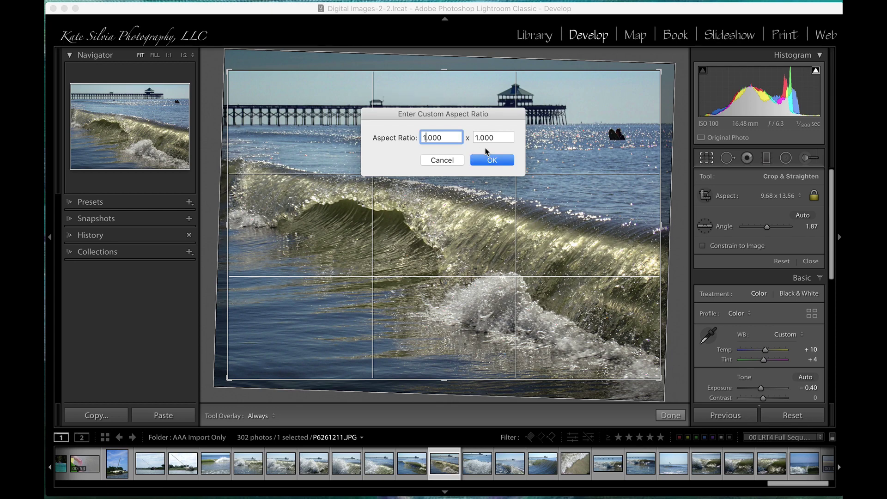
pyautogui.write('820')
pyautogui.press('BackSpace')
pyautogui.press('BackSpace')
pyautogui.press('BackSpace')
pyautogui.press('BackSpace')
pyautogui.write('820')
pyautogui.press('Tab')
pyautogui.click(478, 138)
pyautogui.press('BackSpace')
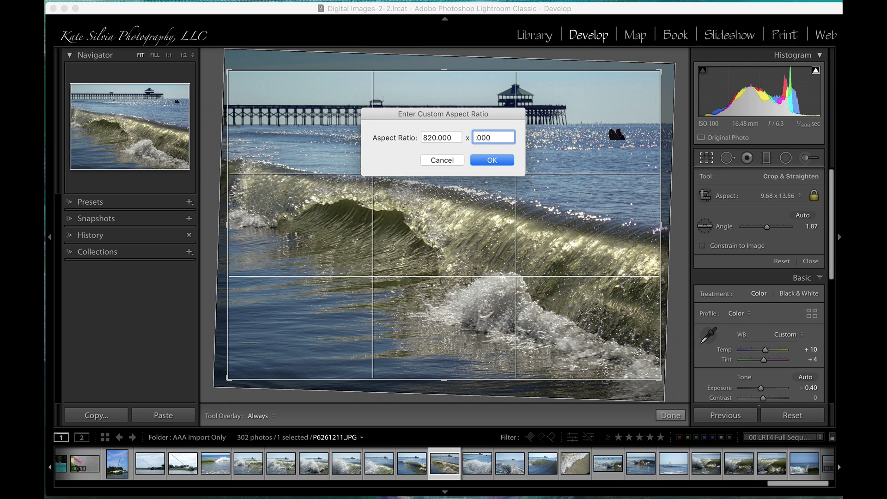
pyautogui.write('312')
pyautogui.click(493, 159)
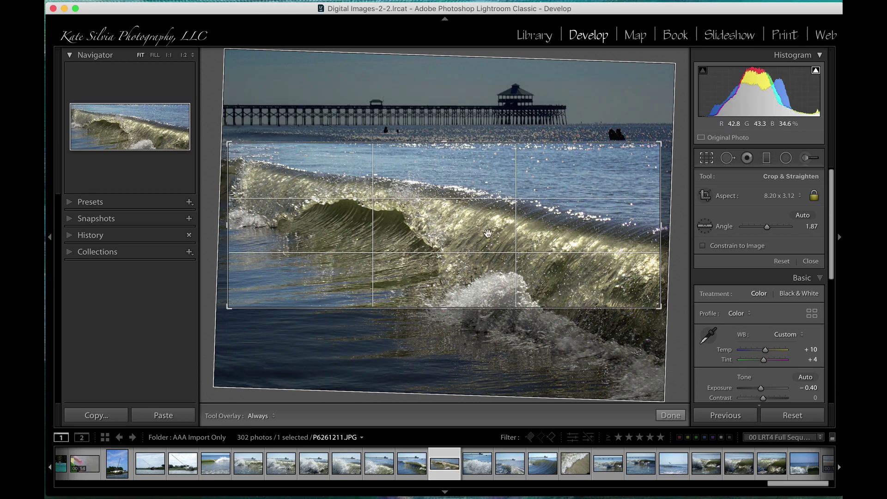
# - Shift the photo down under the crop so pier and wave are framed, then apply the crop
pyautogui.moveTo(486, 229); pyautogui.dragTo(483, 296)
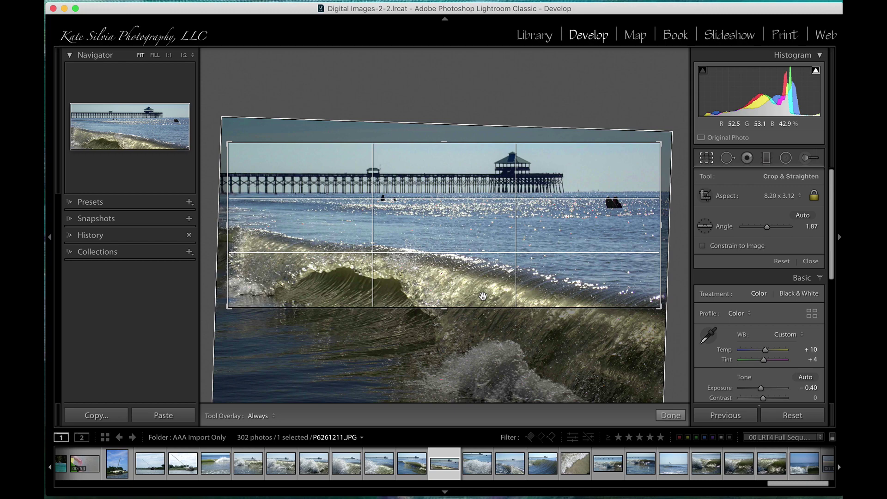
pyautogui.moveTo(484, 278); pyautogui.dragTo(487, 283)
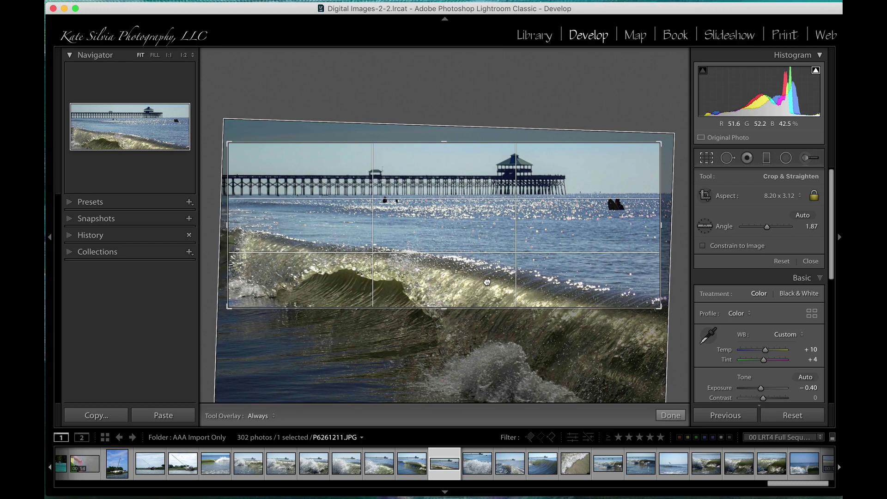
pyautogui.click(678, 418)
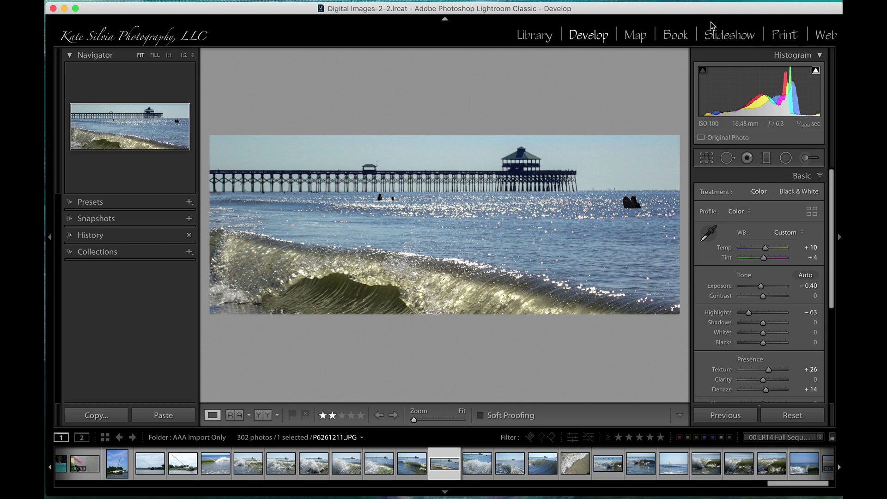
# - Reopen the crop, unlock its aspect ratio, and narrow the frame from the right to a Custom 1.86
pyautogui.click(707, 158)
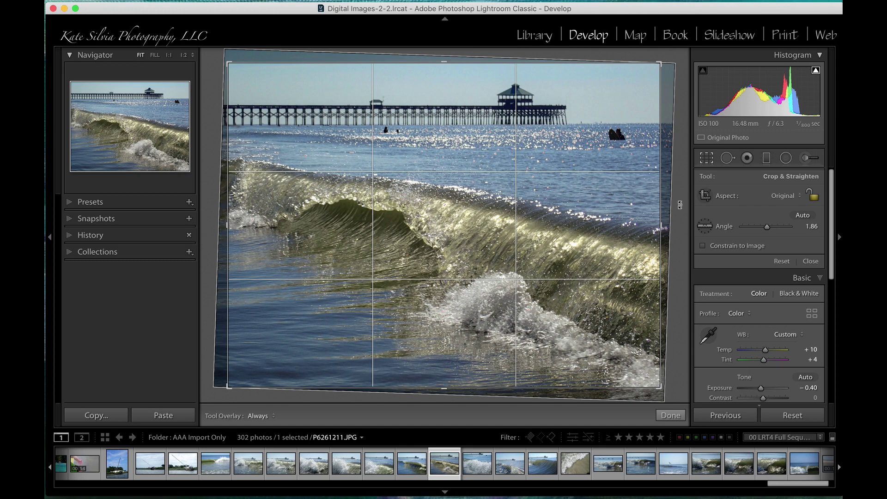
pyautogui.moveTo(662, 223); pyautogui.dragTo(634, 221)
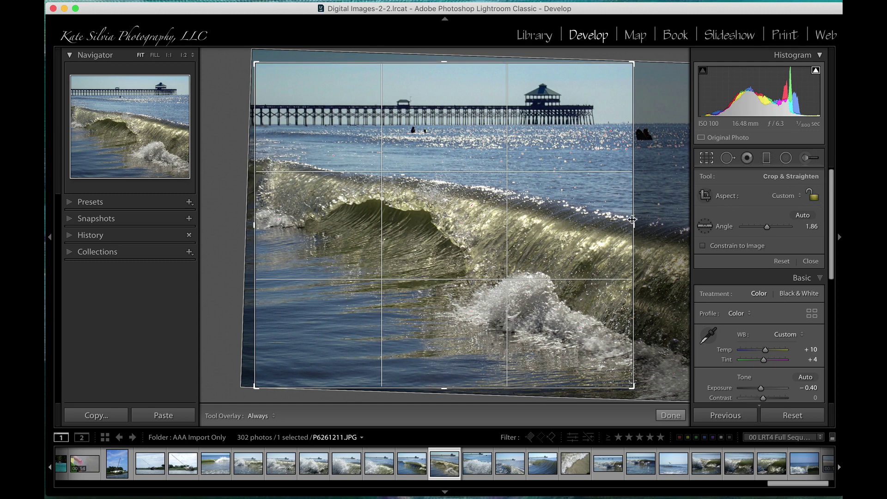
pyautogui.moveTo(635, 218); pyautogui.dragTo(664, 217)
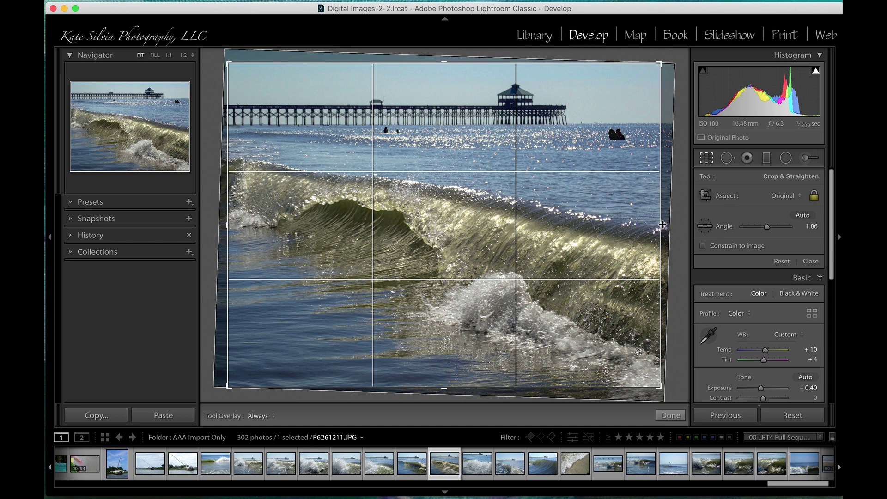
pyautogui.moveTo(663, 224)
pyautogui.mouseDown()
pyautogui.moveTo(582, 229)
pyautogui.moveTo(671, 204)
pyautogui.moveTo(664, 210)
pyautogui.mouseUp()
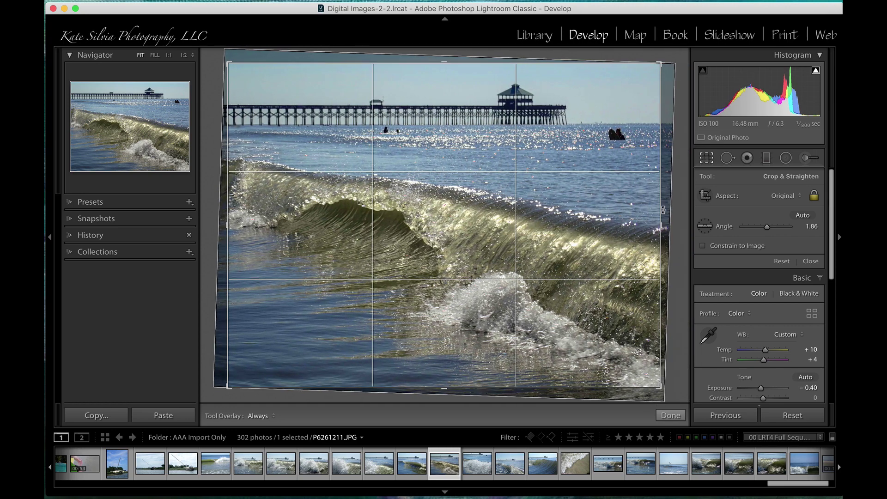
pyautogui.click(815, 197)
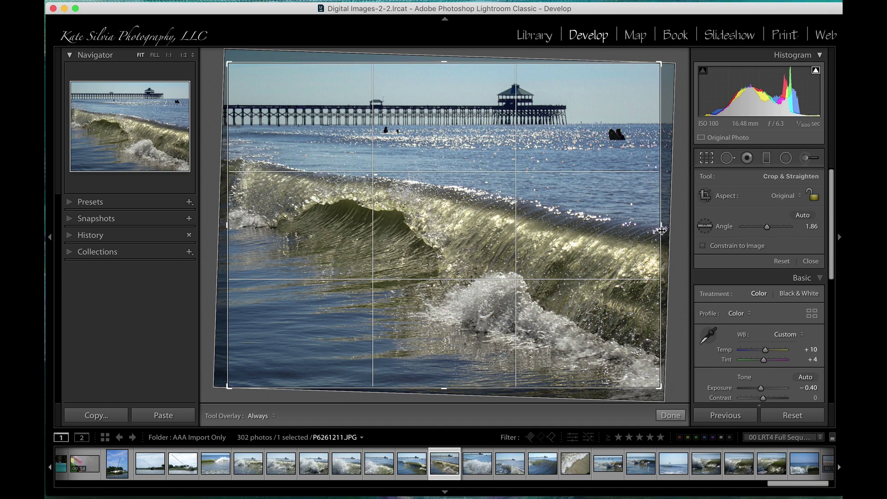
pyautogui.moveTo(661, 230); pyautogui.dragTo(628, 232)
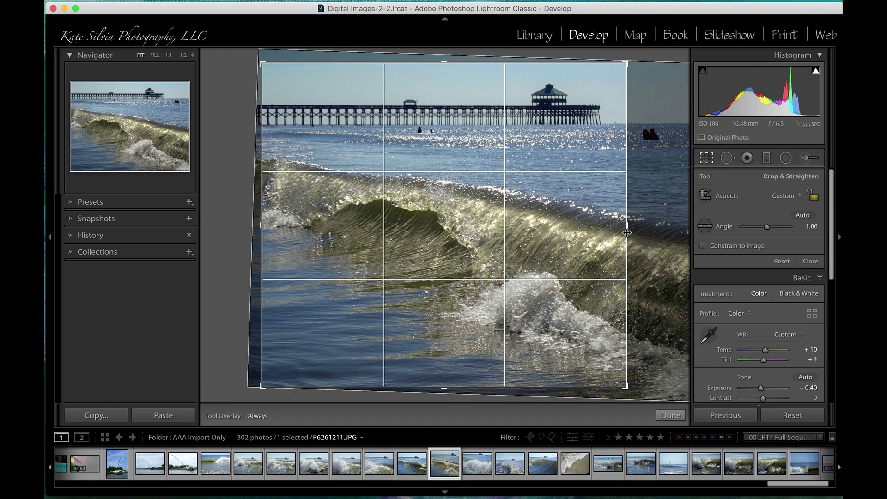